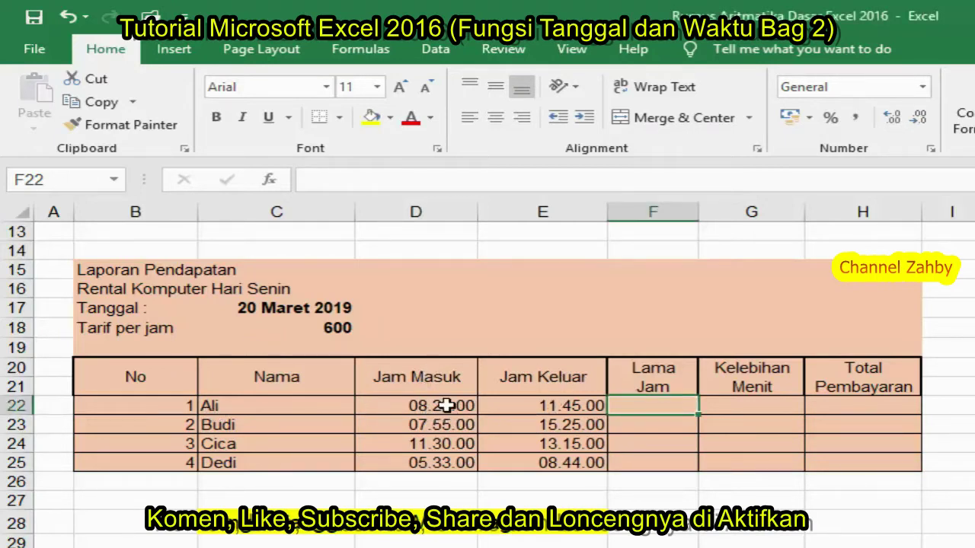
# - Compare Ali's Jam Masuk and Jam Keluar, and re-enter his check-in time in D22 as 08:20:00
pyautogui.click(406, 405)
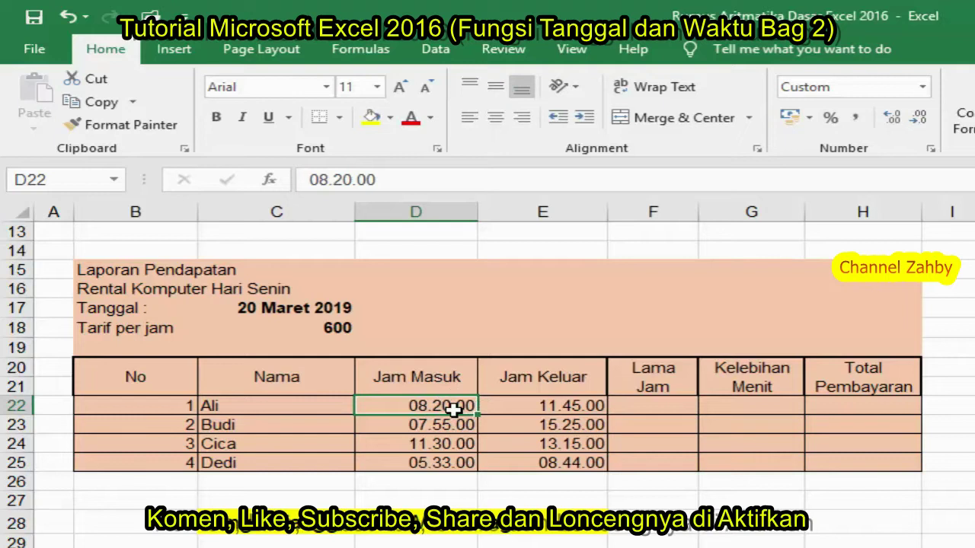
pyautogui.click(562, 410)
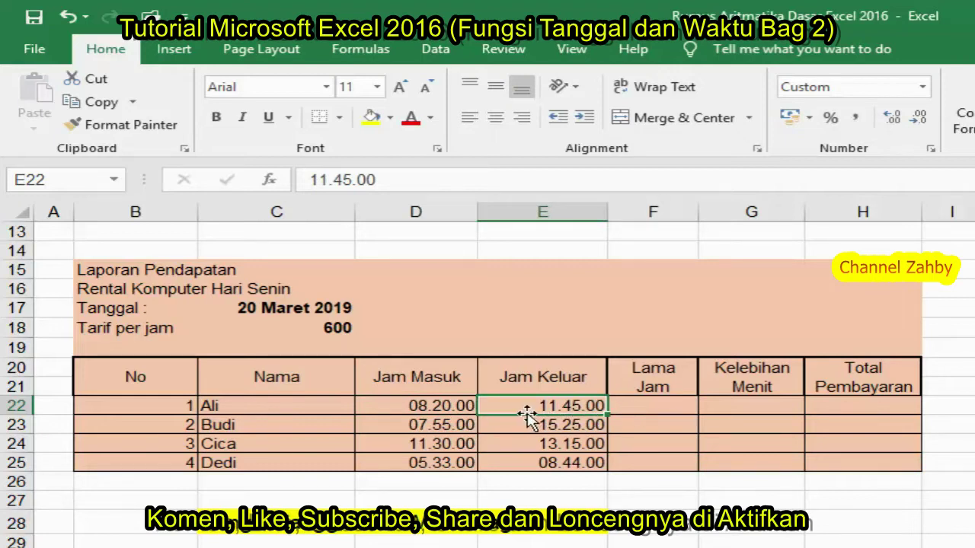
pyautogui.click(433, 409)
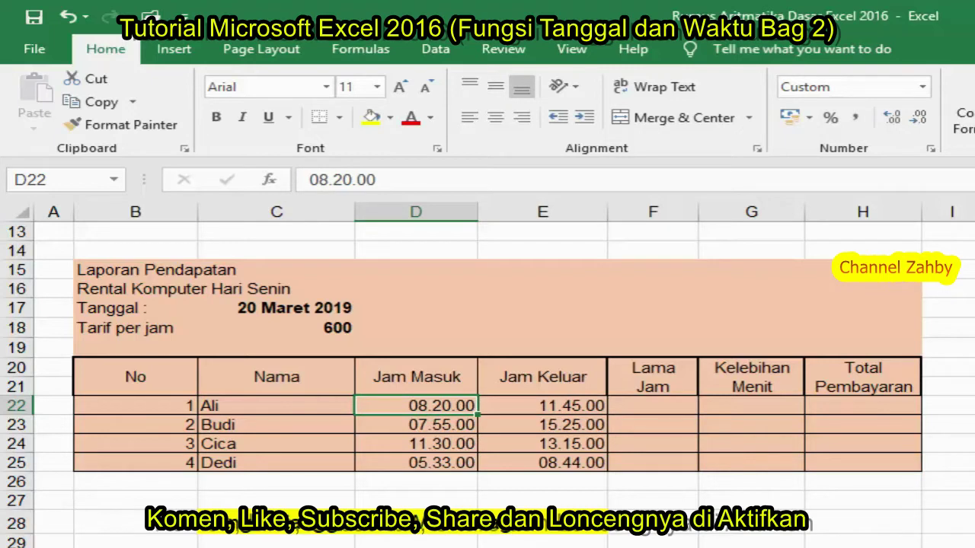
pyautogui.write('0')
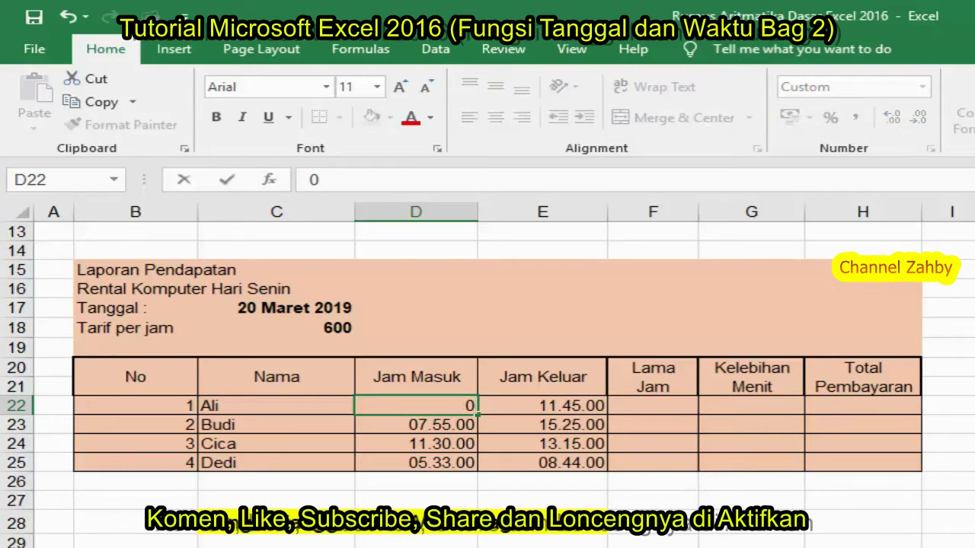
pyautogui.write('8')
pyautogui.write(':20')
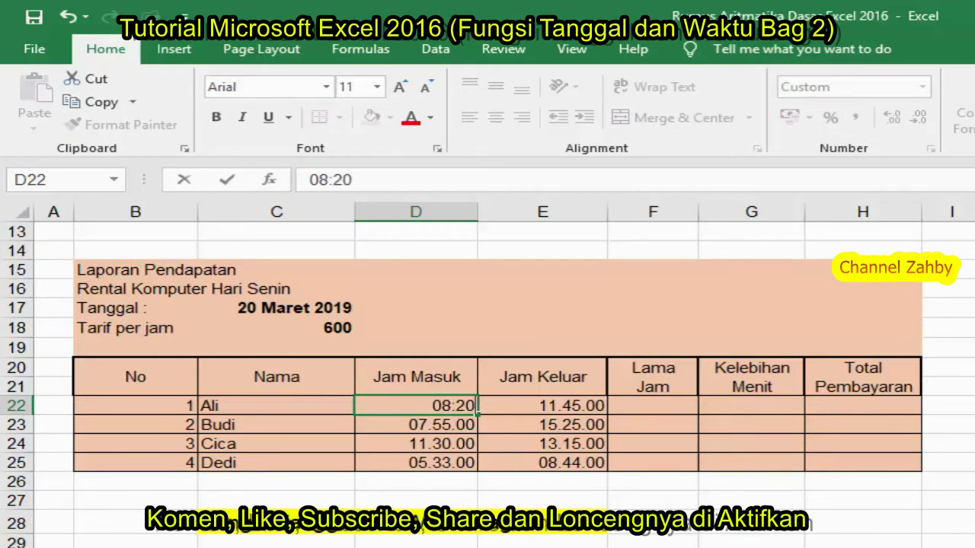
pyautogui.write(':00')
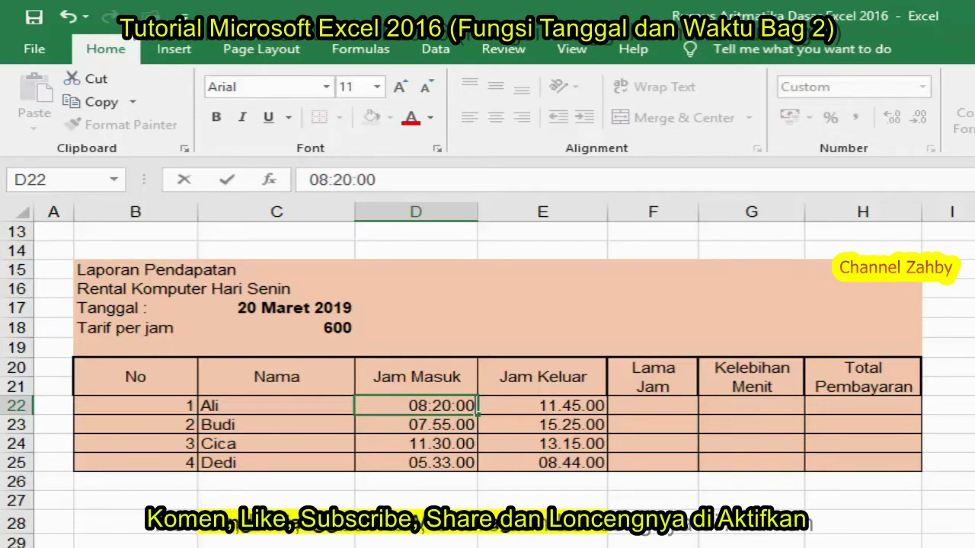
pyautogui.press('Return')
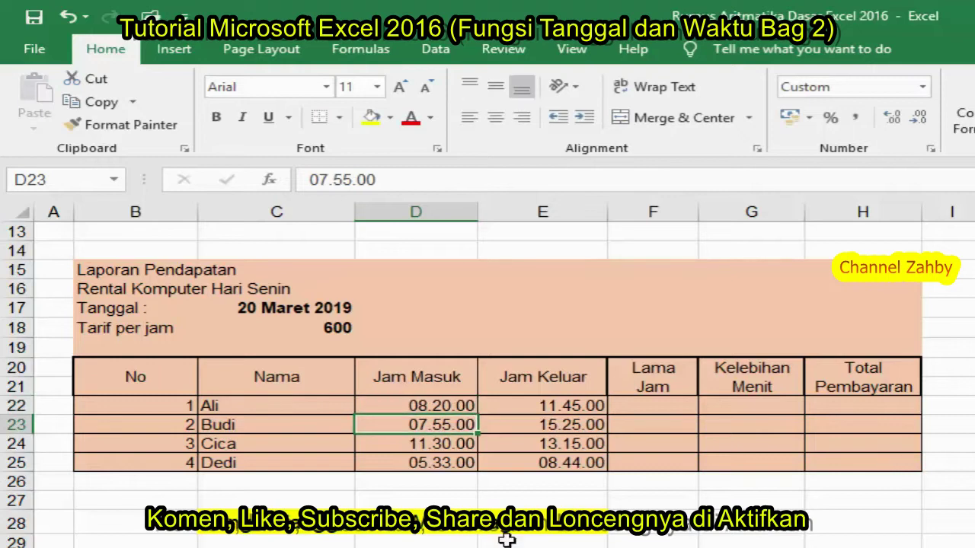
pyautogui.click(562, 406)
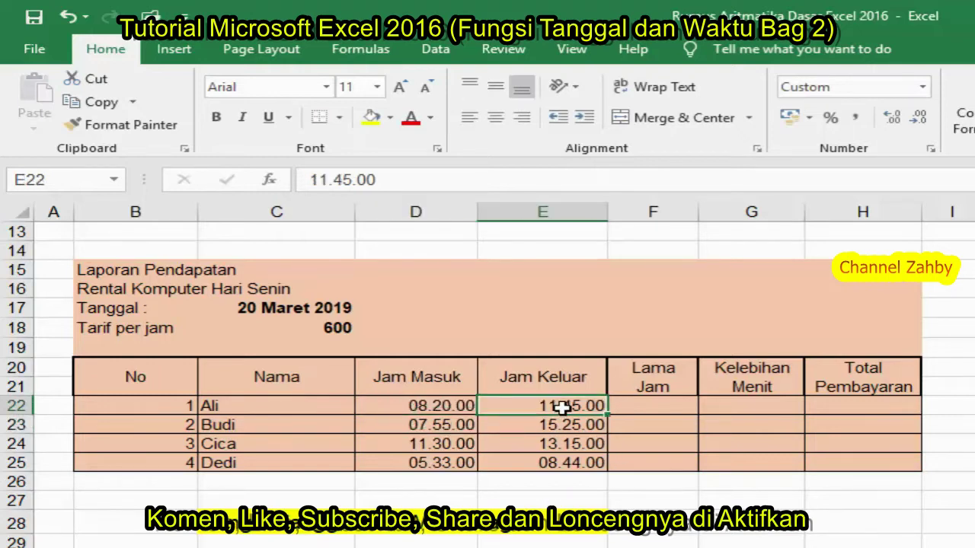
# - Enter =E22-D22 in F22 so Ali's duration shows 03.25.00
pyautogui.click(661, 409)
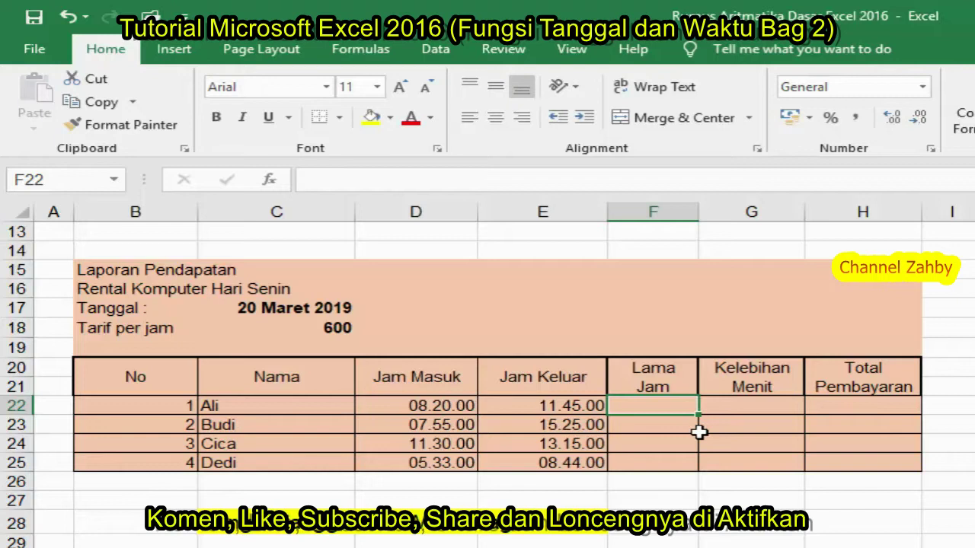
pyautogui.write('=')
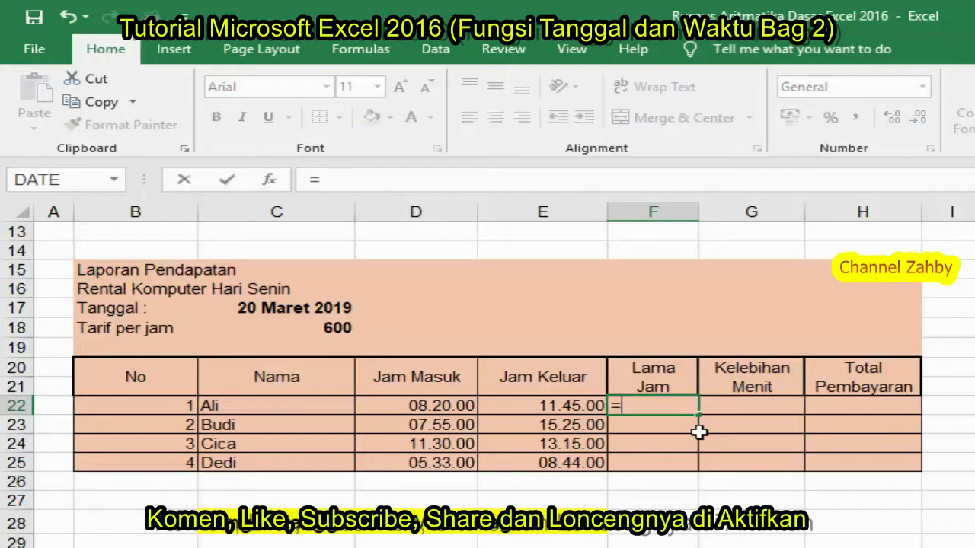
pyautogui.click(562, 411)
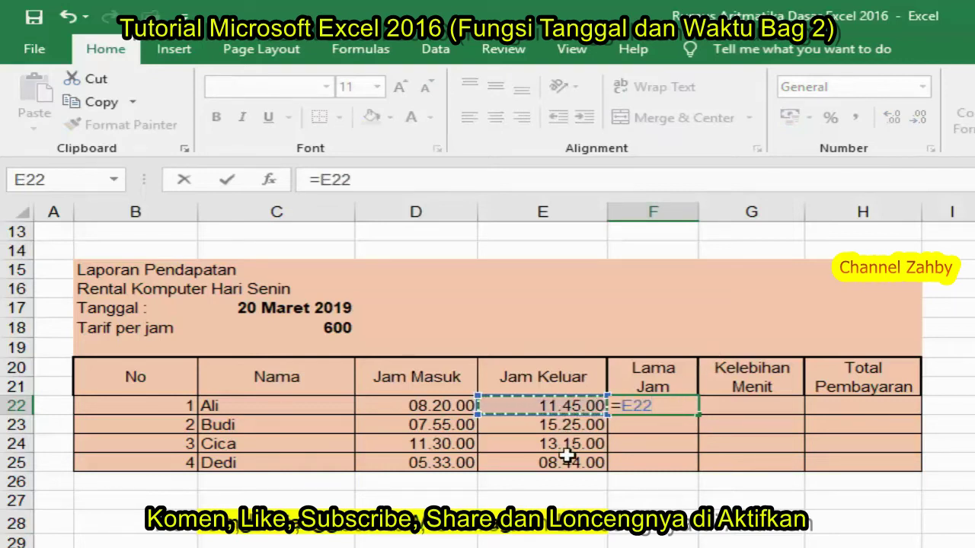
pyautogui.write('-')
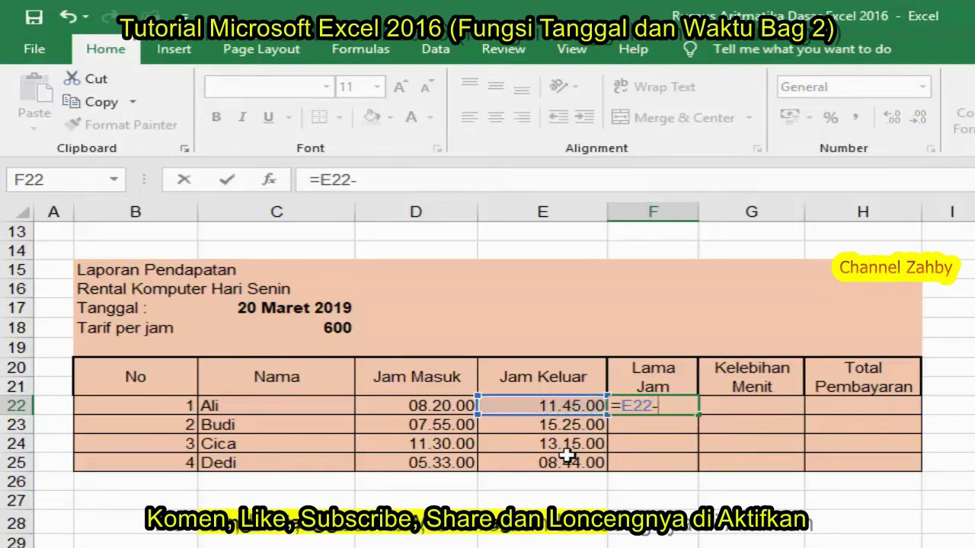
pyautogui.click(456, 409)
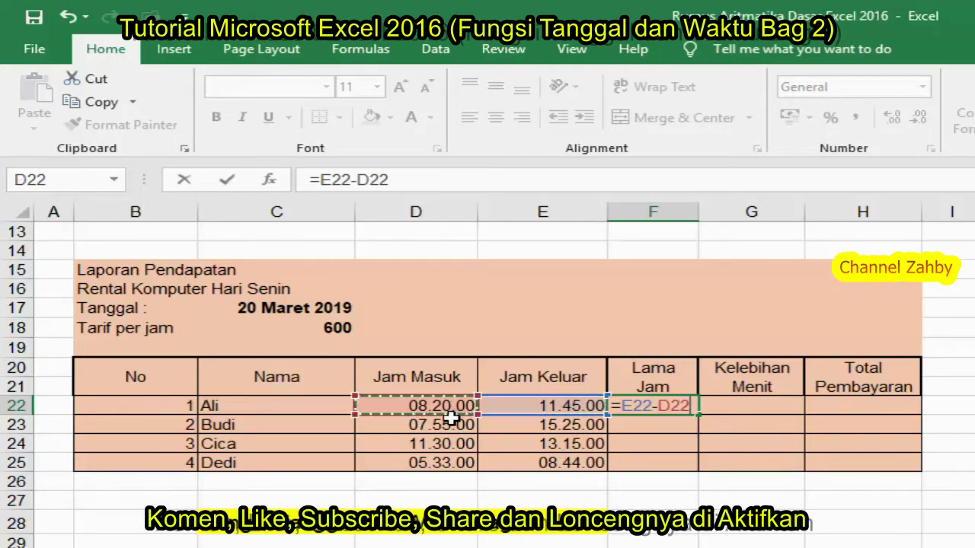
pyautogui.press('Return')
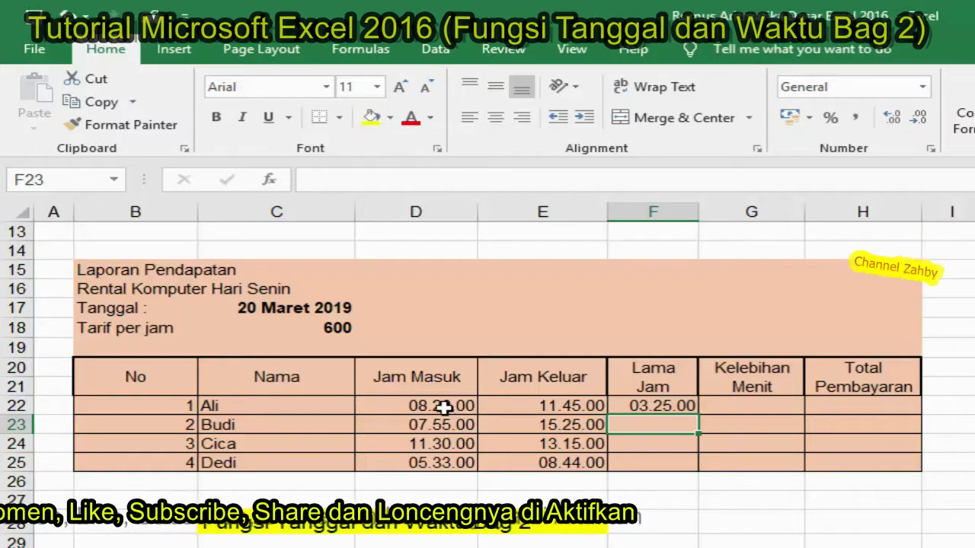
pyautogui.click(655, 408)
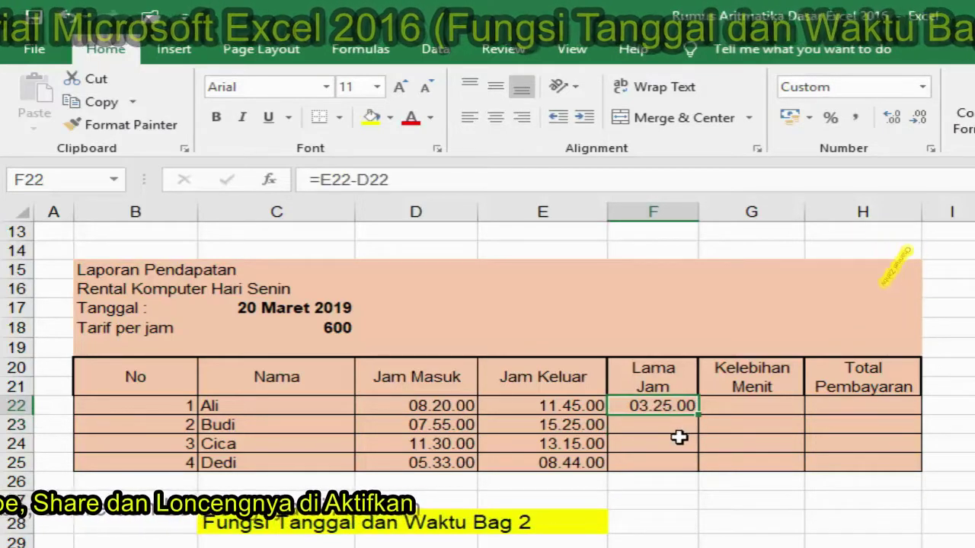
# - Wrap F22's formula in HOUR, making it =HOUR(E22-D22)
pyautogui.click(320, 181)
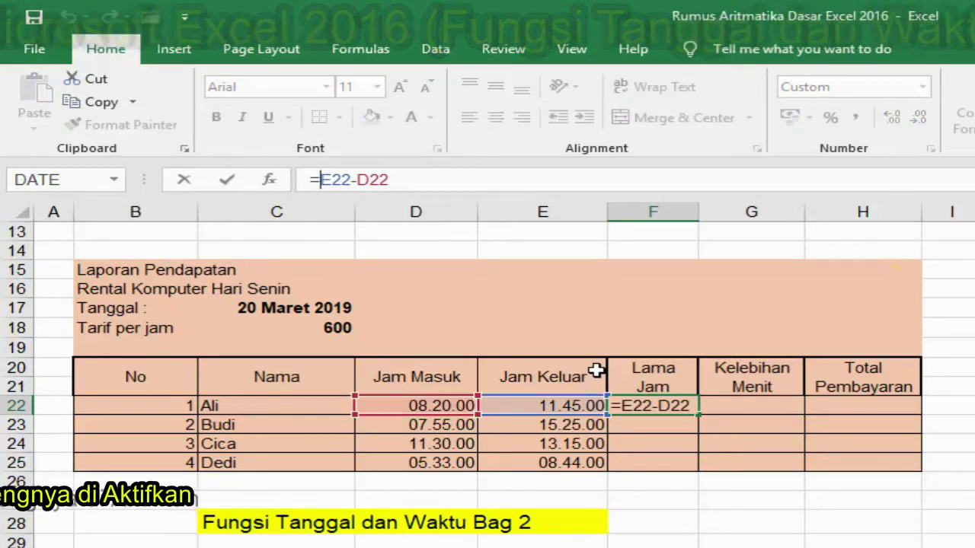
pyautogui.write('hour')
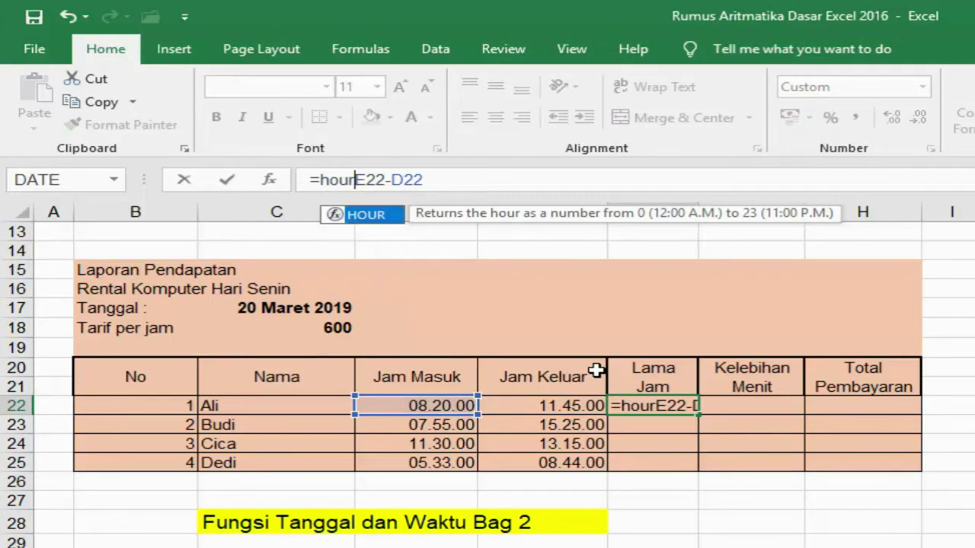
pyautogui.write('(')
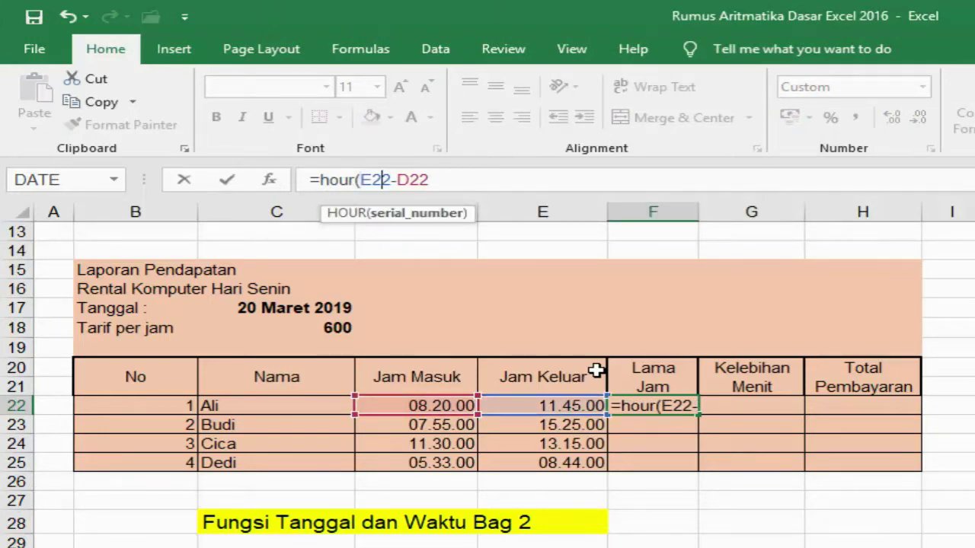
pyautogui.press('Right')
pyautogui.press('Right')
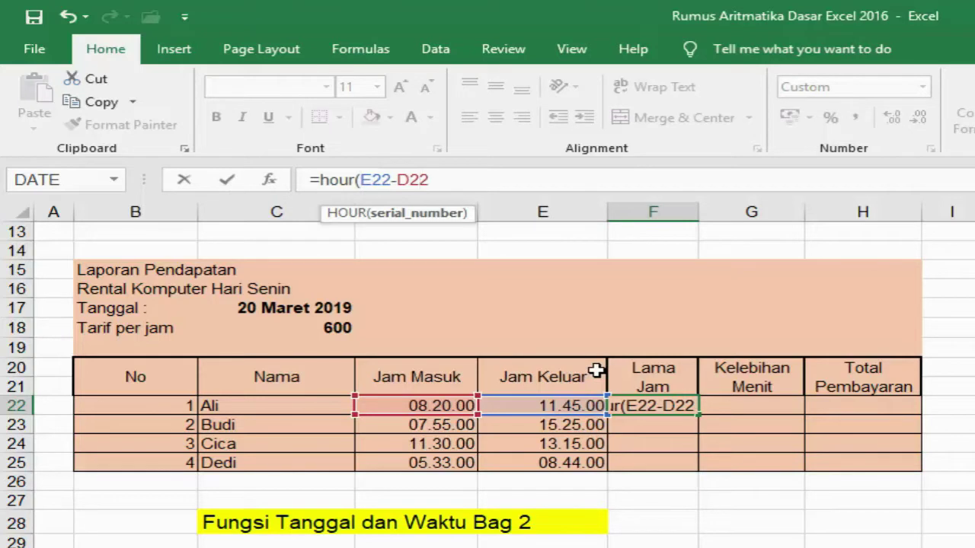
pyautogui.write(')')
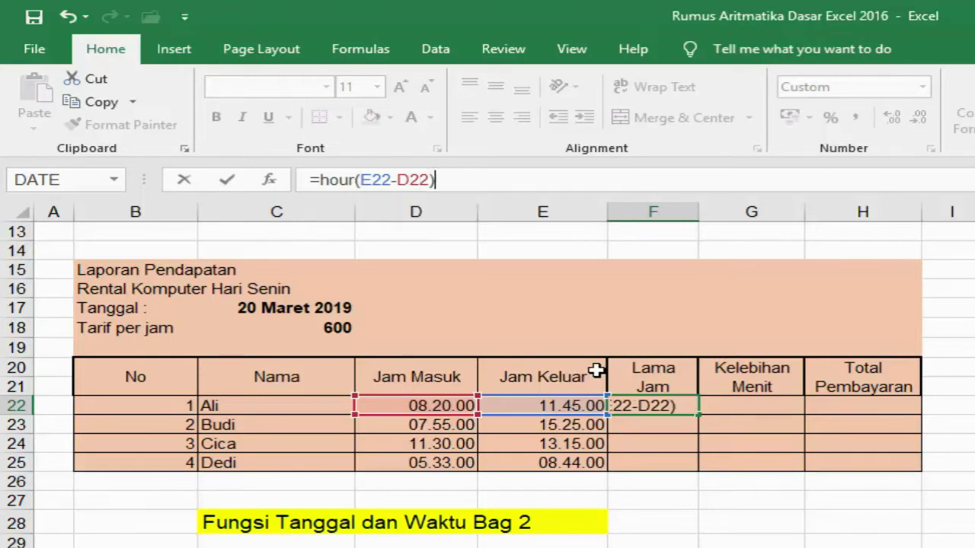
pyautogui.press('Return')
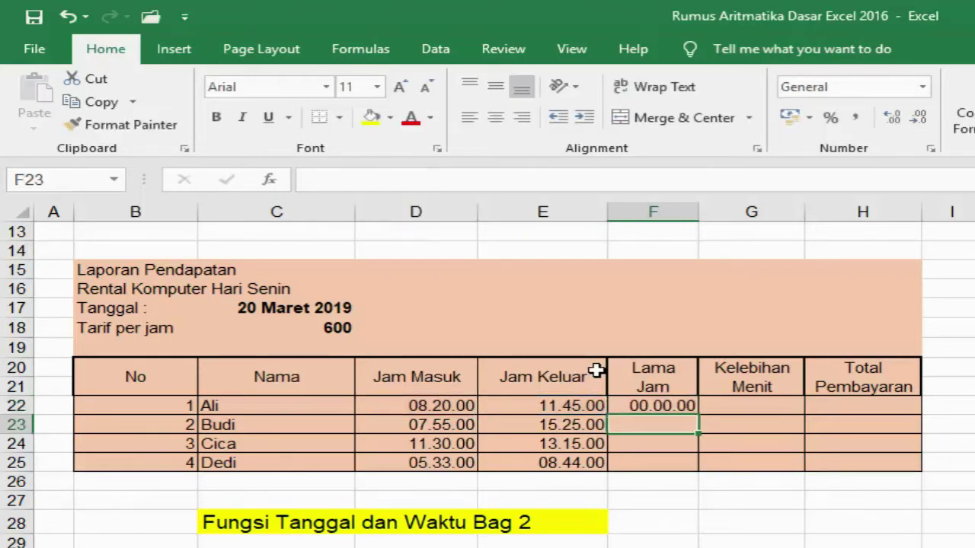
pyautogui.click(660, 407)
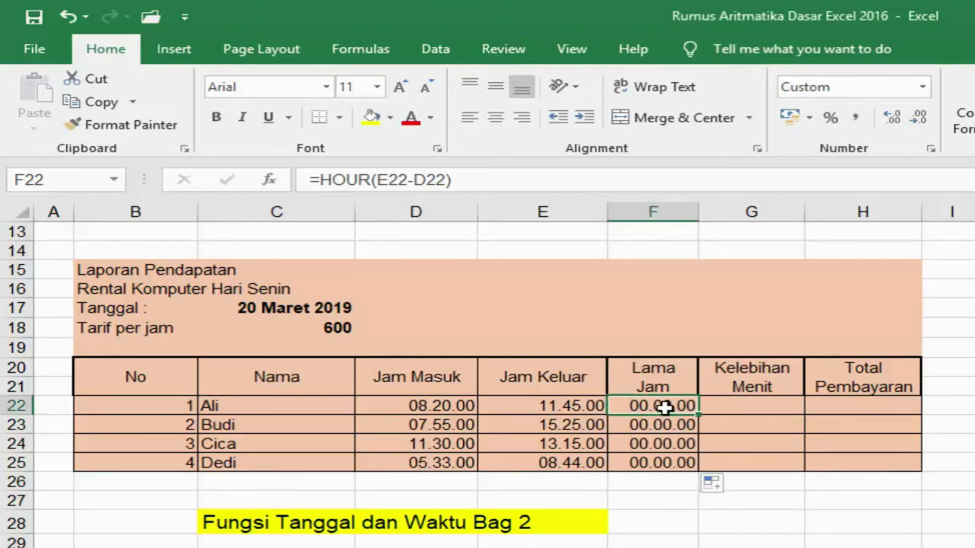
# - Format F22 as General to show 3 and fill the HOUR formula down to F25
pyautogui.rightClick(665, 407)
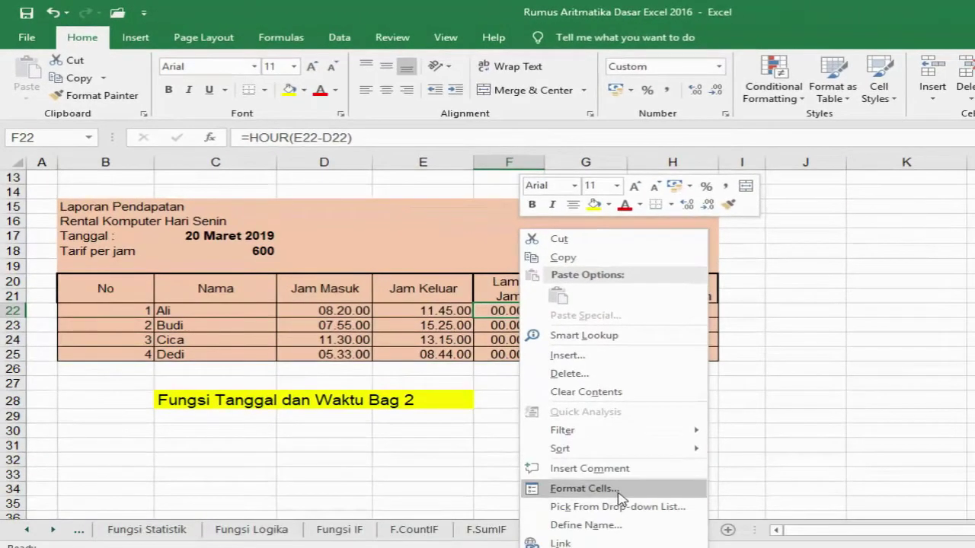
pyautogui.click(617, 493)
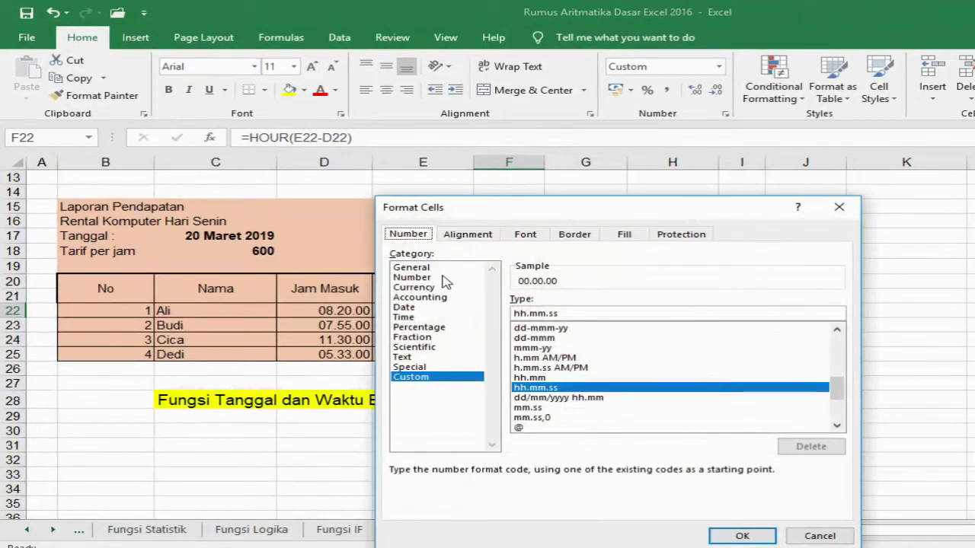
pyautogui.click(441, 268)
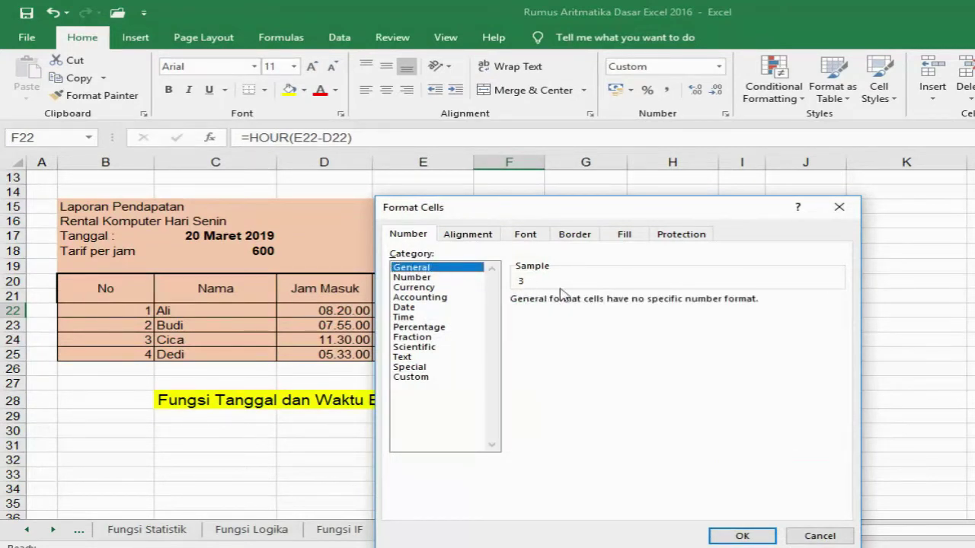
pyautogui.click(740, 536)
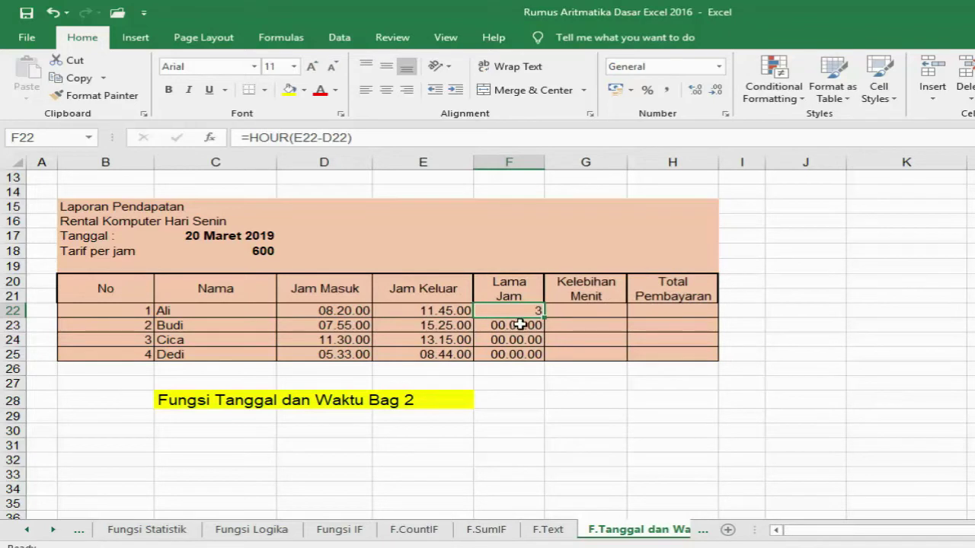
pyautogui.moveTo(542, 319); pyautogui.dragTo(540, 361)
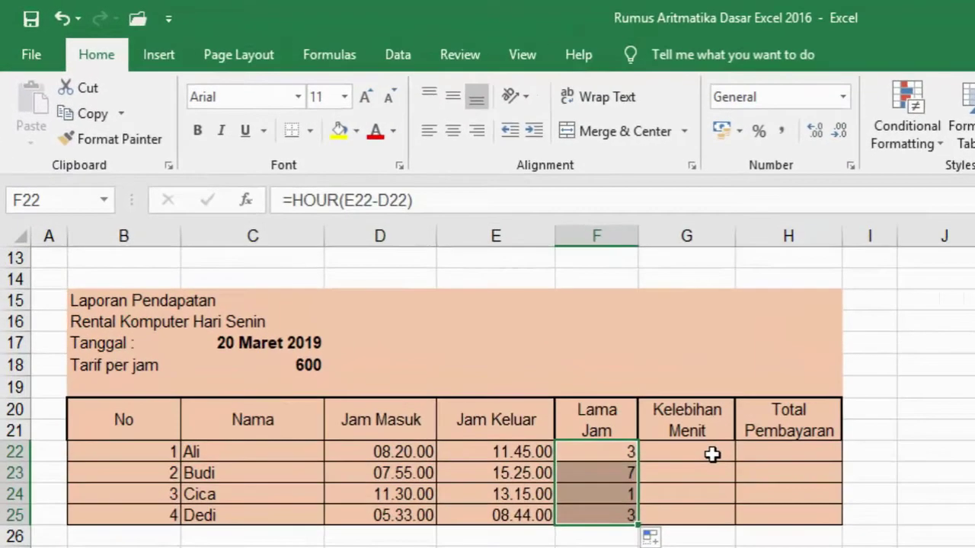
pyautogui.click(607, 313)
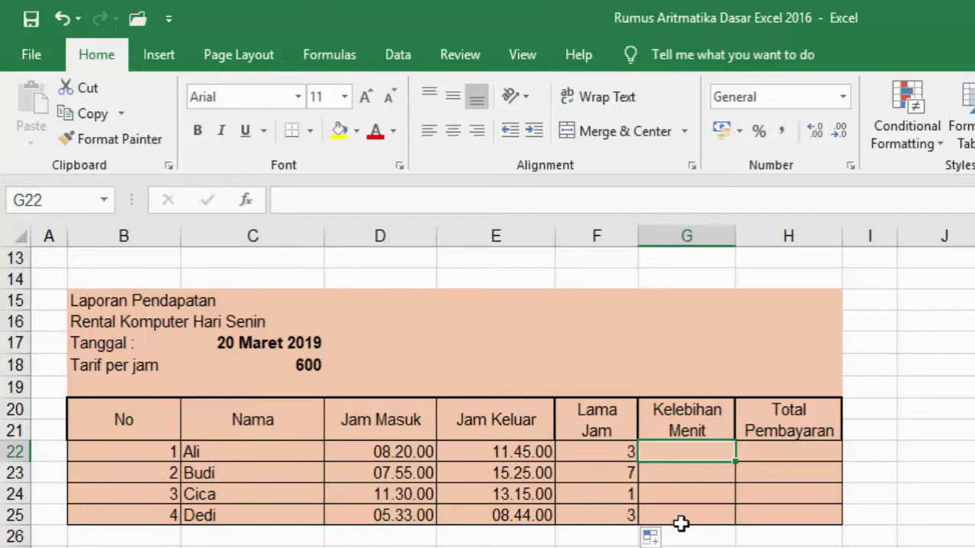
# - Enter =MINUTE(E22-D22) in G22 so Ali shows 25 extra minutes
pyautogui.write('=')
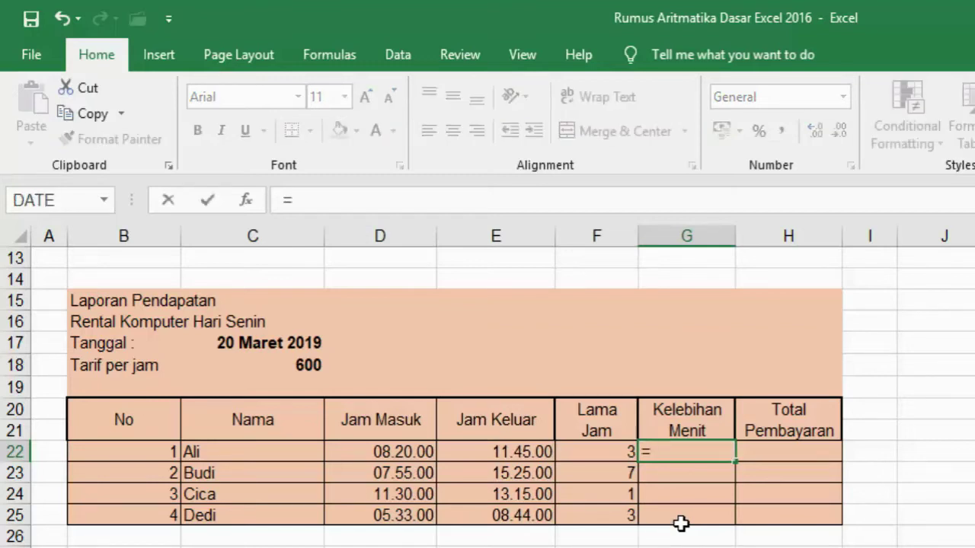
pyautogui.write('minu')
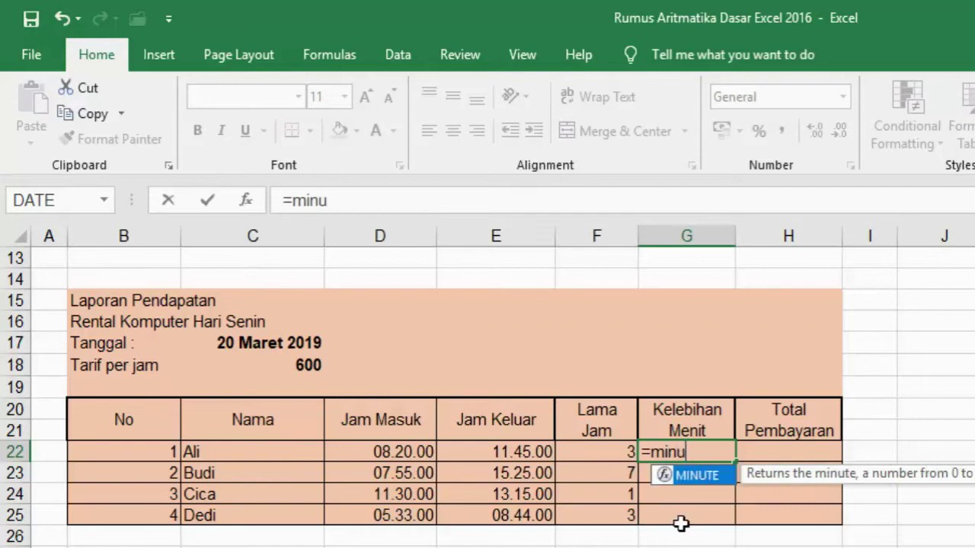
pyautogui.write('te')
pyautogui.write('(')
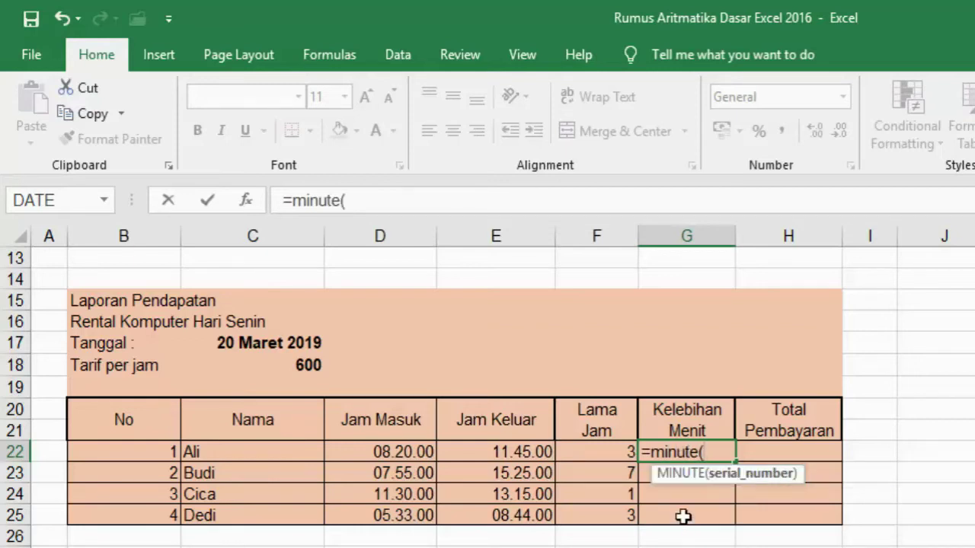
pyautogui.click(539, 456)
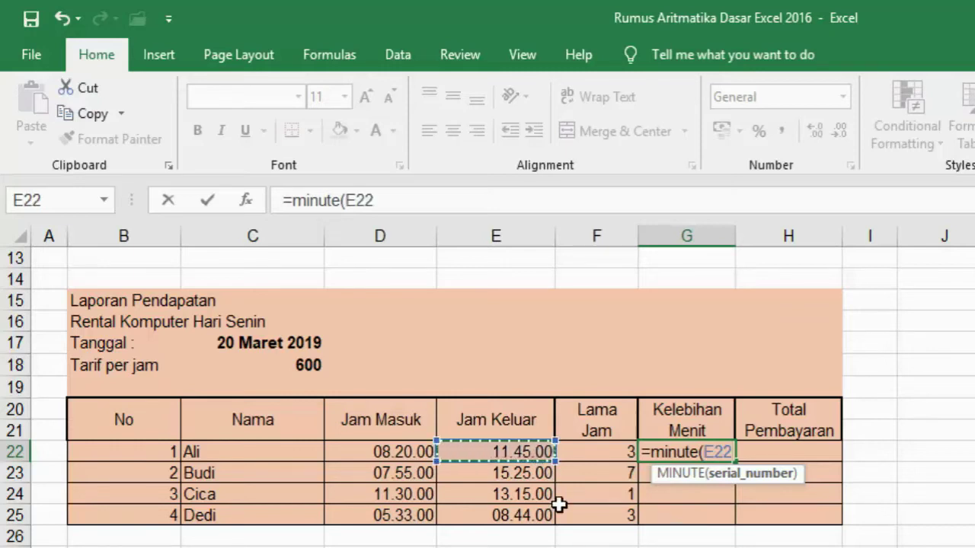
pyautogui.write('-')
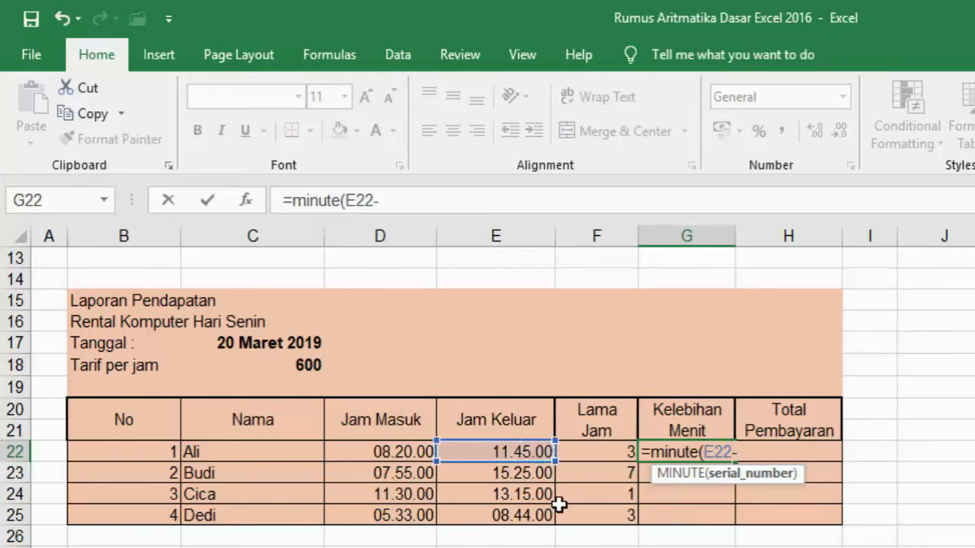
pyautogui.click(392, 455)
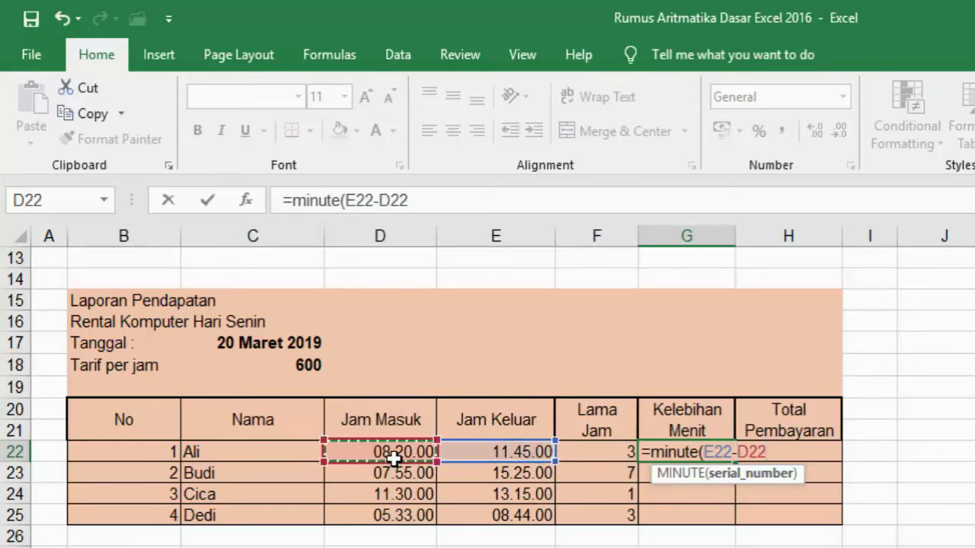
pyautogui.write(')')
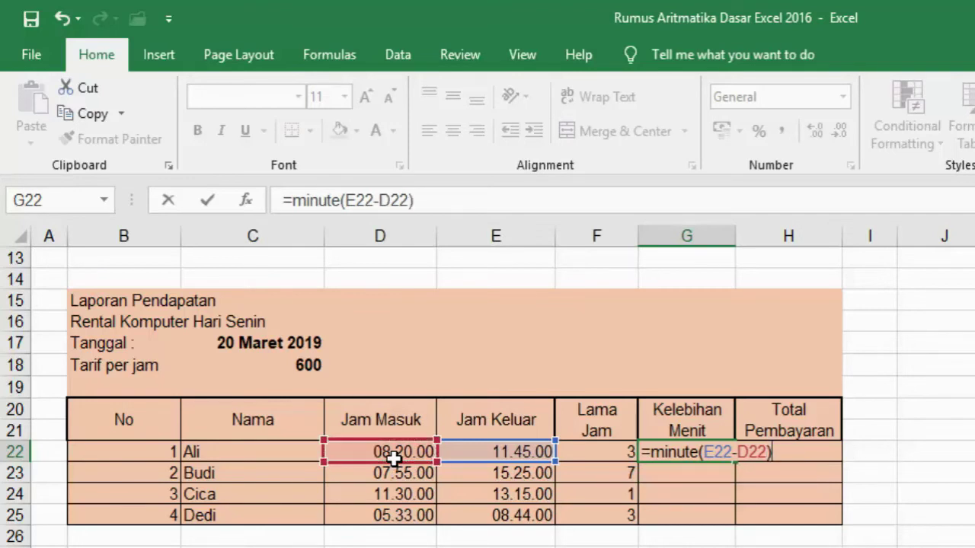
pyautogui.press('Return')
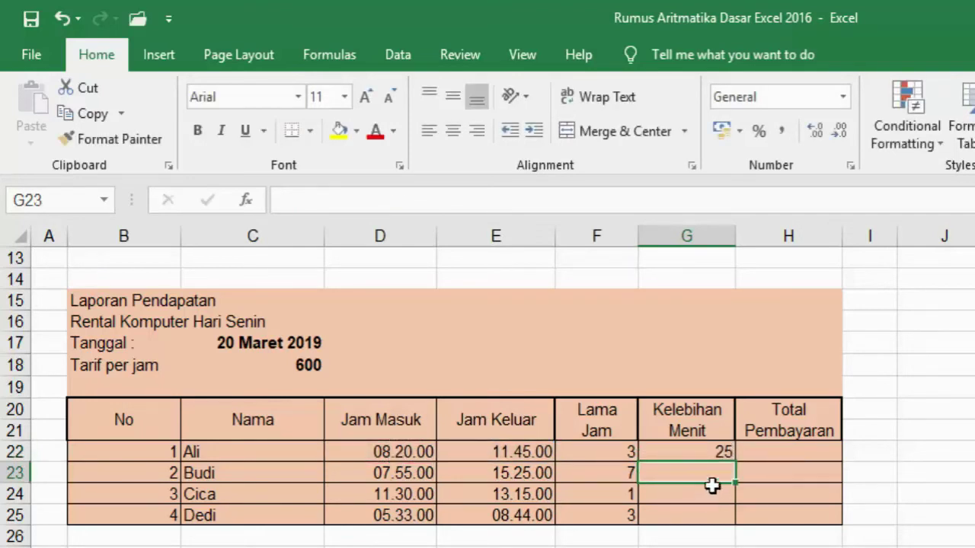
# - Fill G22's MINUTE formula down to G25, giving 25, 30, 45 and 11 minutes
pyautogui.click(700, 454)
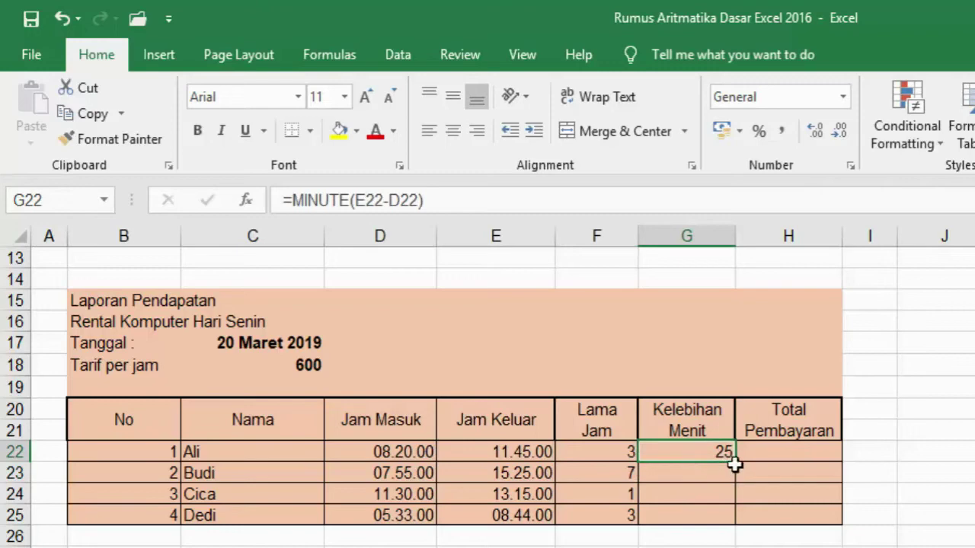
pyautogui.moveTo(736, 461); pyautogui.dragTo(736, 524)
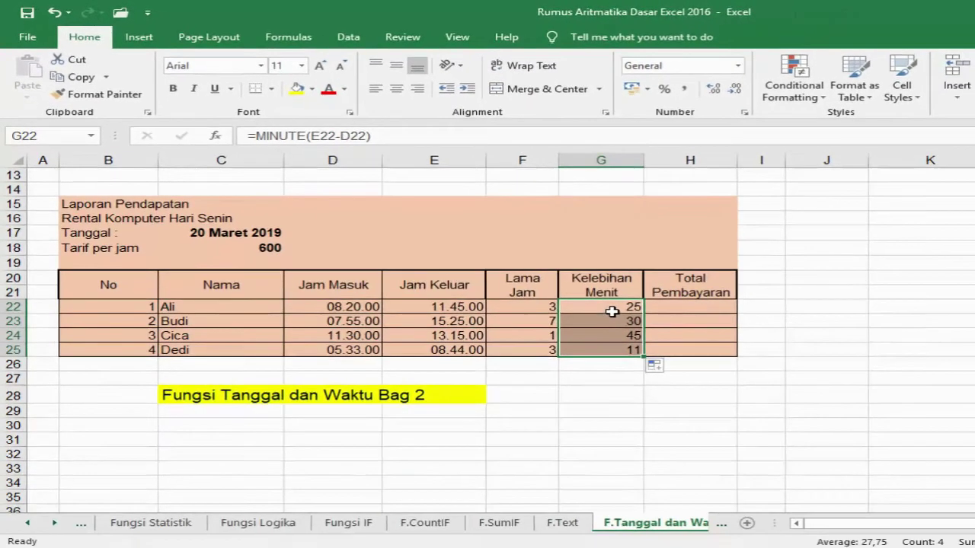
pyautogui.rightClick(613, 310)
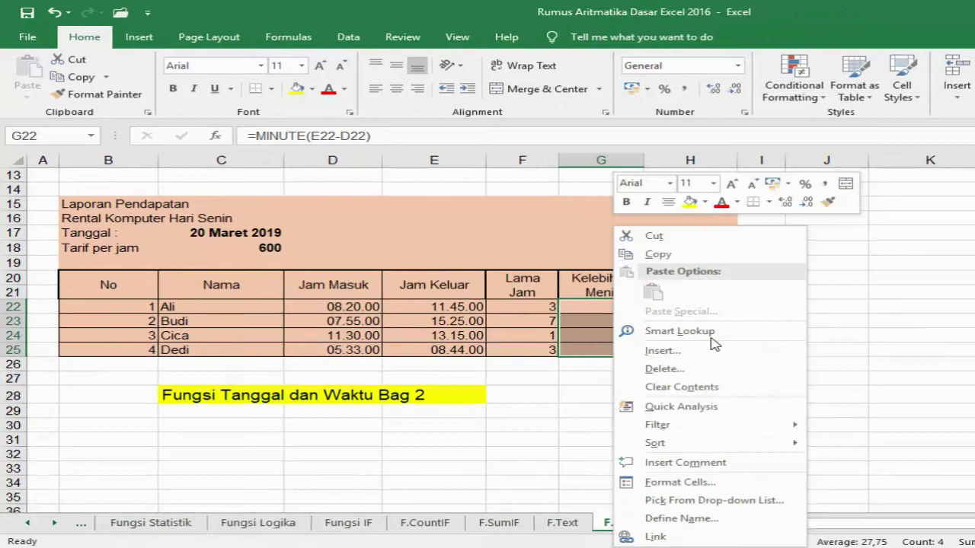
pyautogui.click(725, 488)
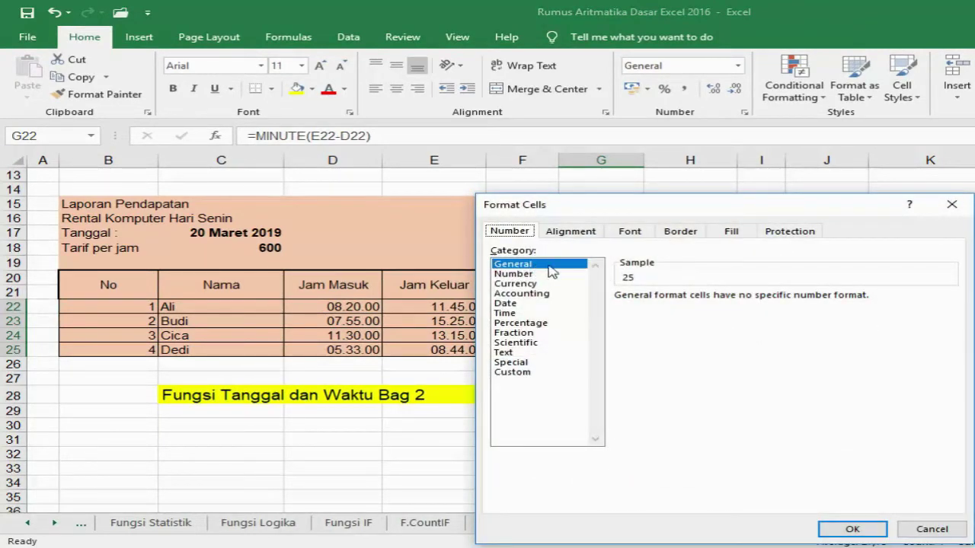
pyautogui.click(853, 529)
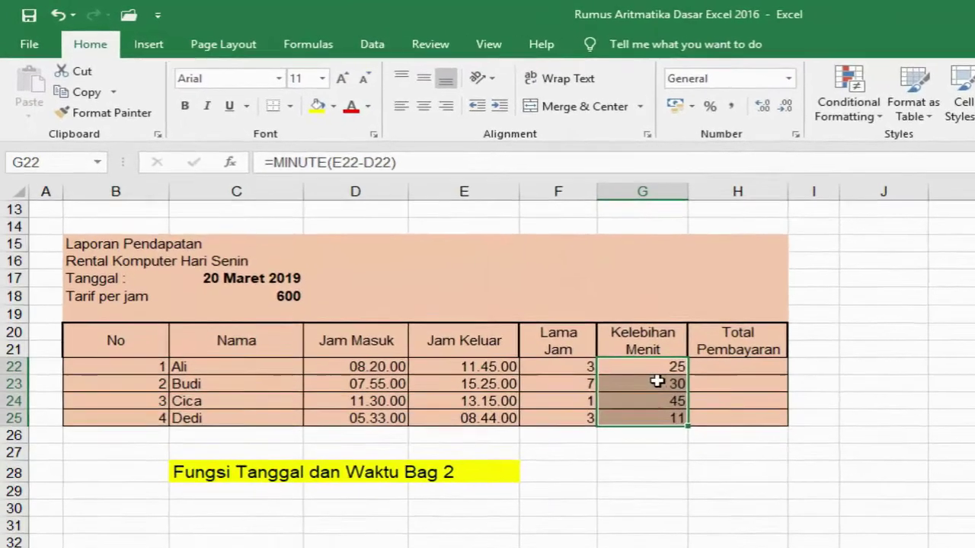
pyautogui.click(603, 322)
pyautogui.click(676, 437)
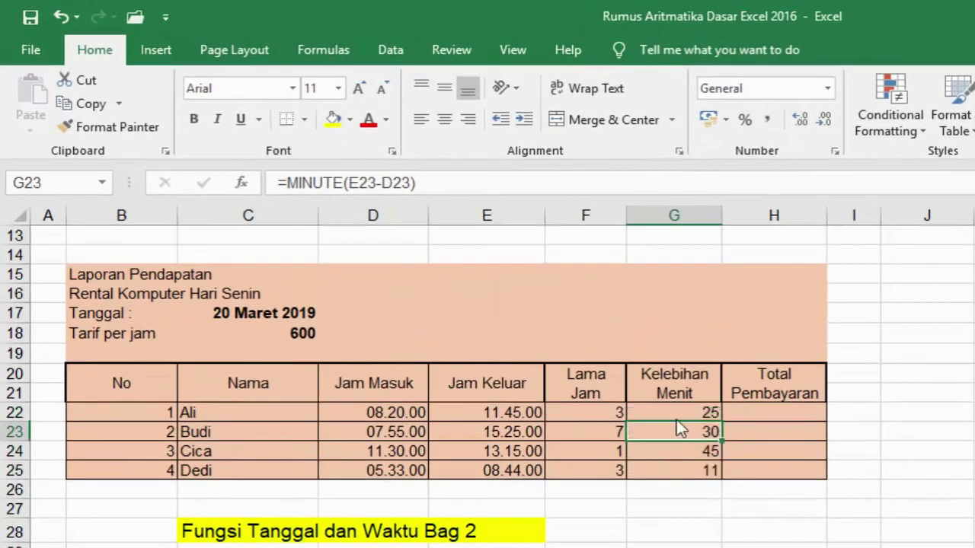
pyautogui.click(573, 412)
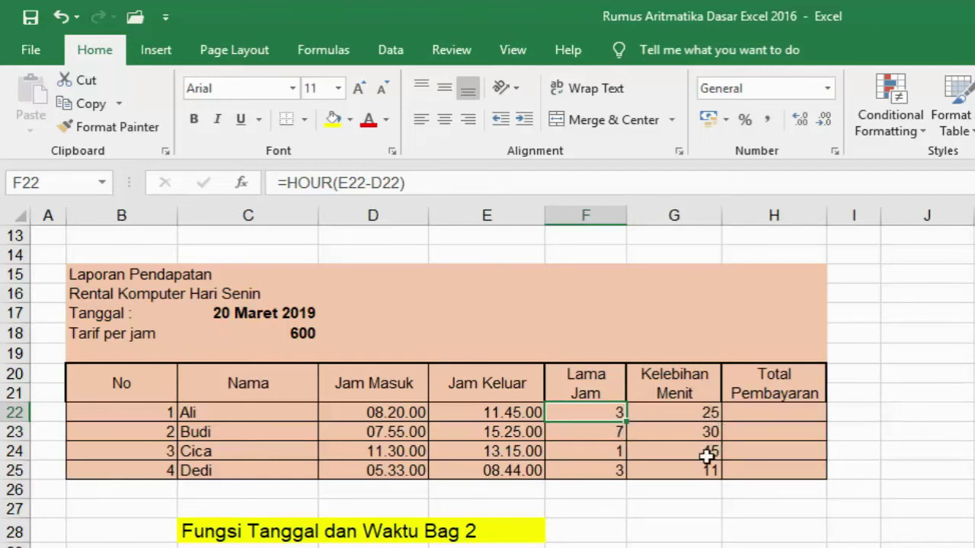
pyautogui.click(777, 417)
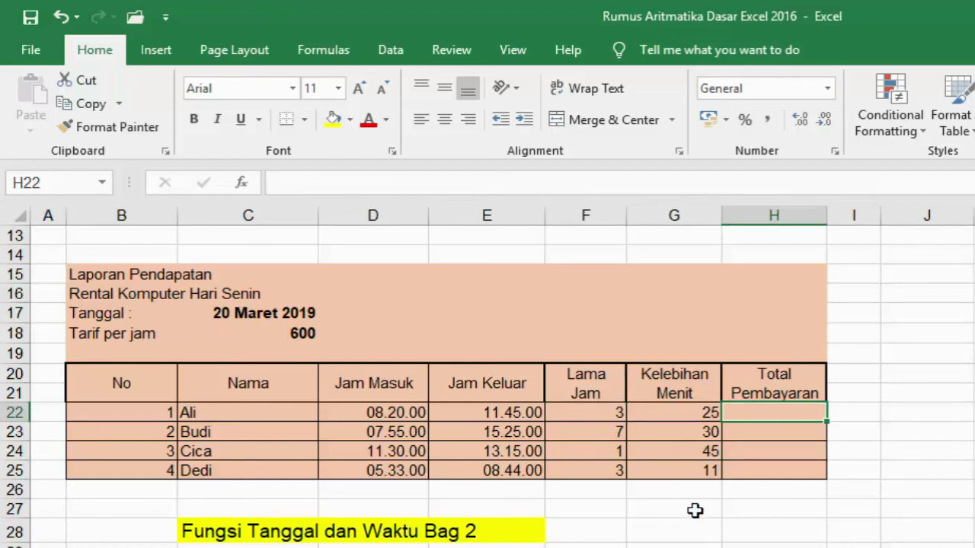
# - Enter =C18*F22 in H22, giving Ali a total payment of 1800
pyautogui.write('=')
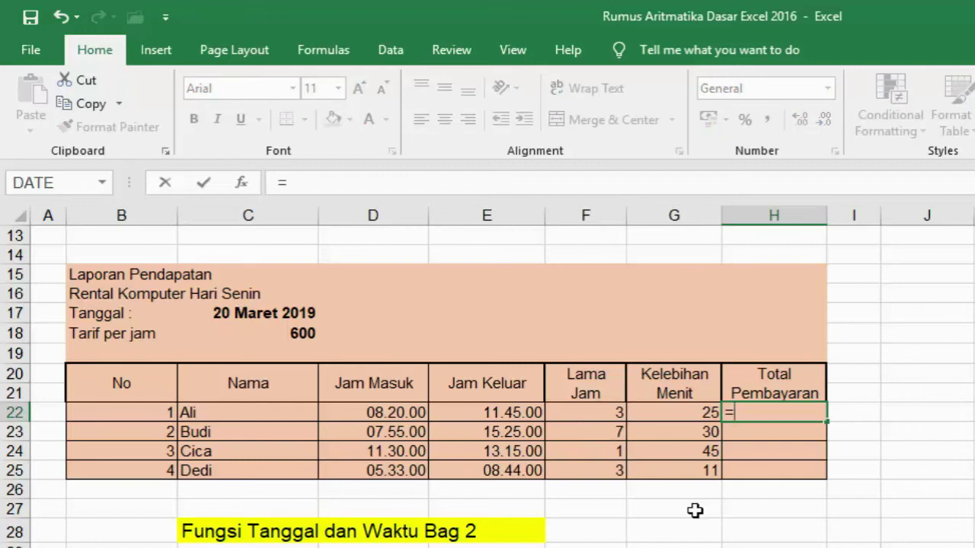
pyautogui.click(287, 340)
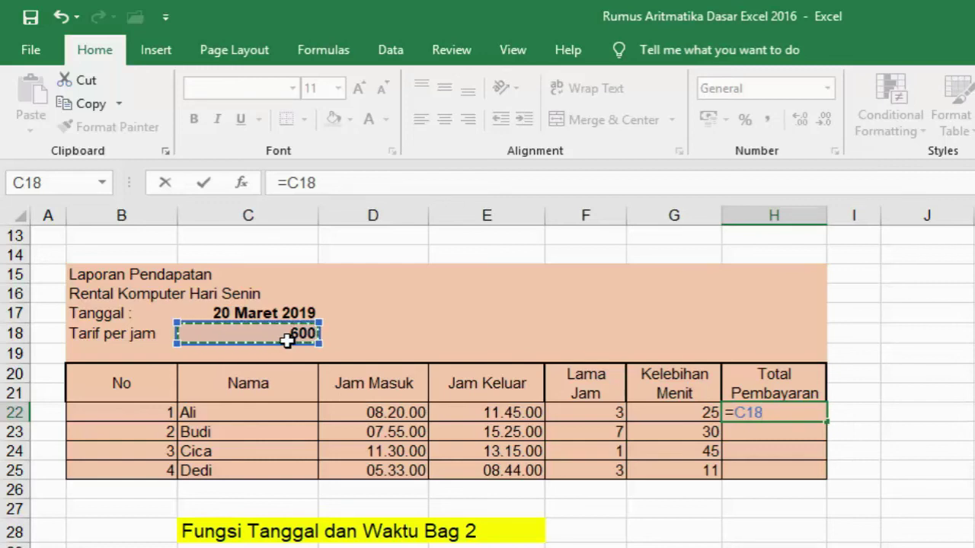
pyautogui.write('*')
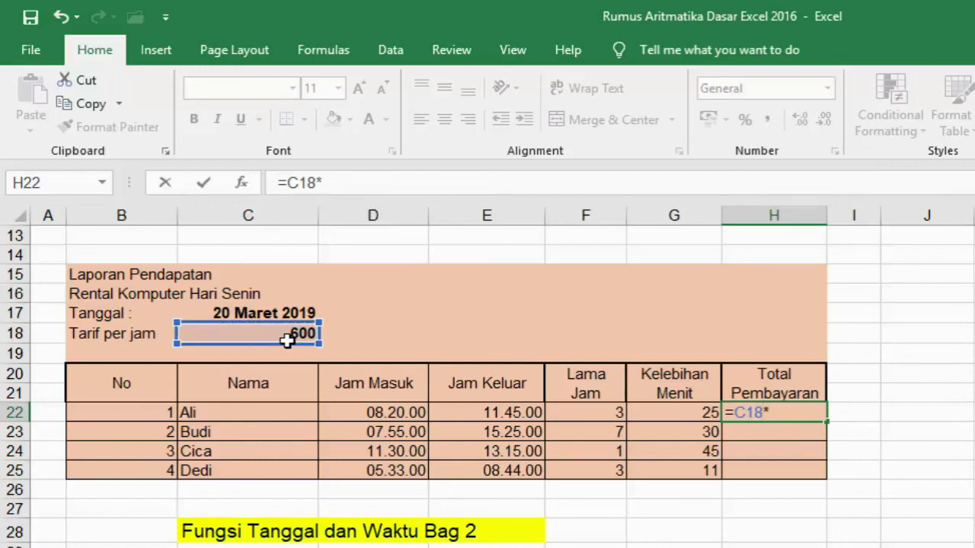
pyautogui.click(594, 415)
pyautogui.press('Return')
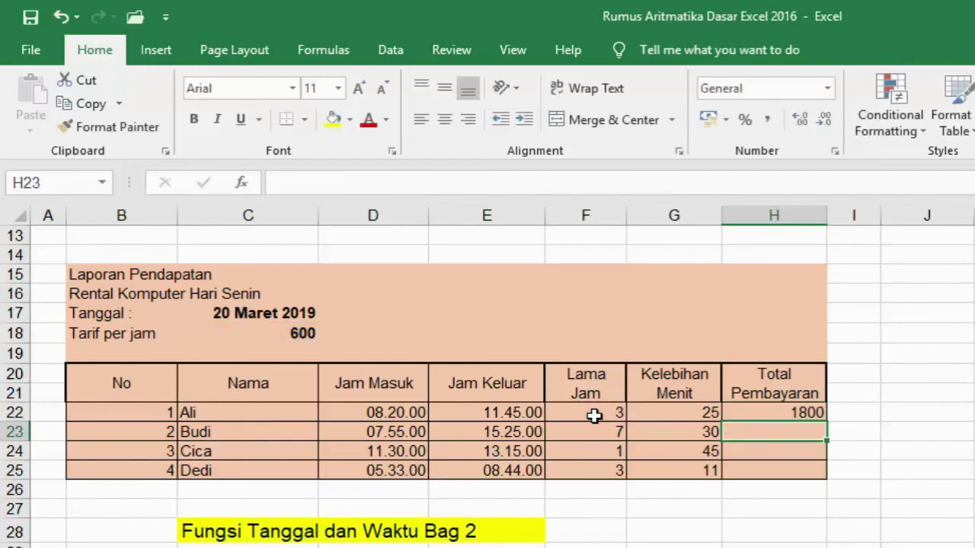
pyautogui.click(781, 413)
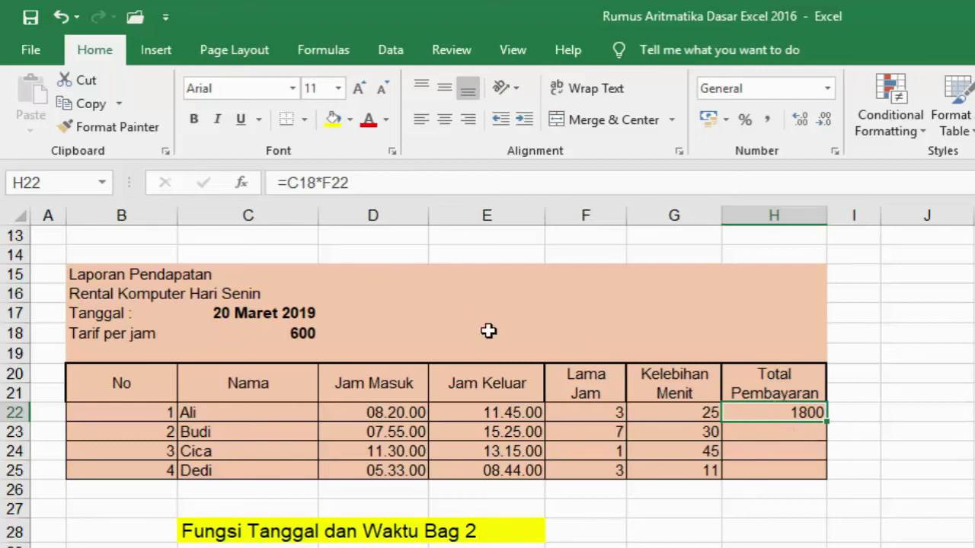
# - Change H22 to =$C$18*F22 and fill it down to H25: 1800, 4200, 600, 1800
pyautogui.click(309, 183)
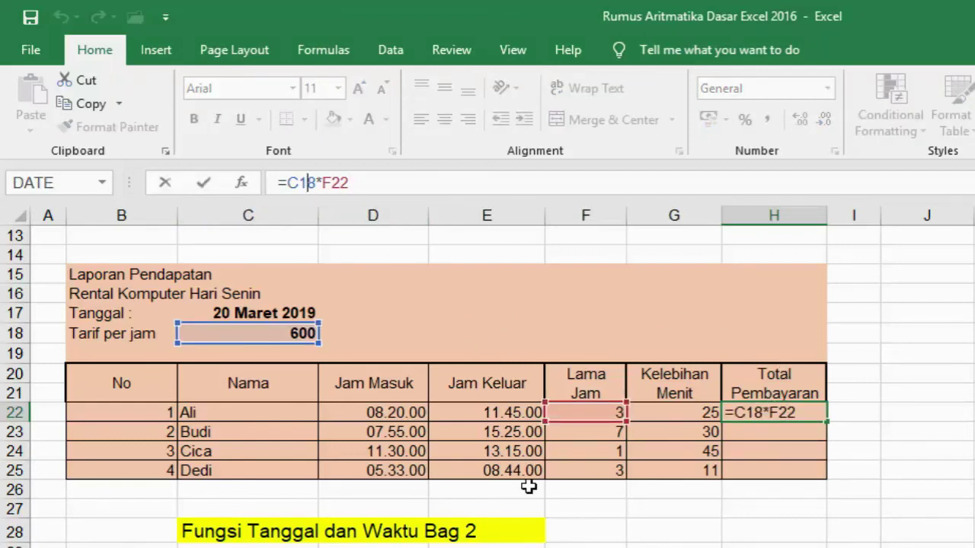
pyautogui.press('F4')
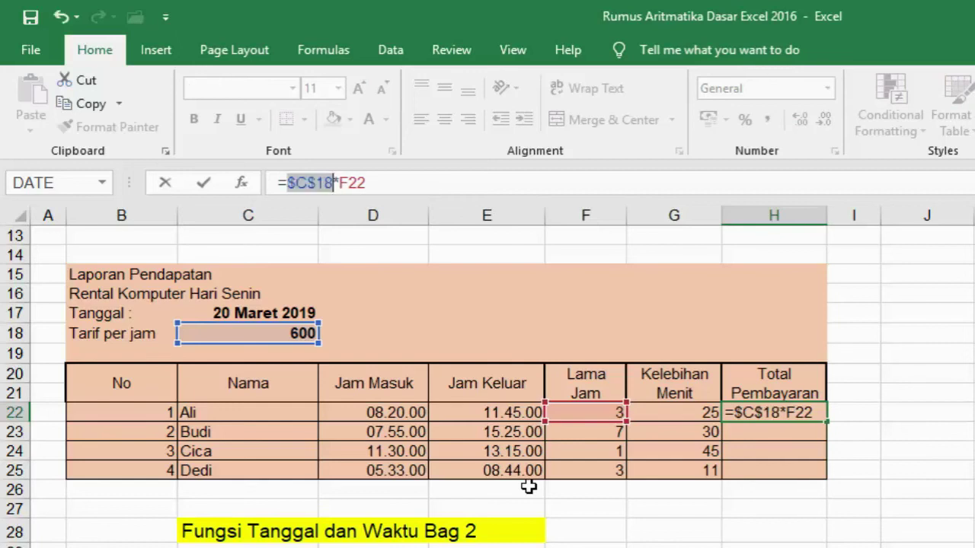
pyautogui.press('Return')
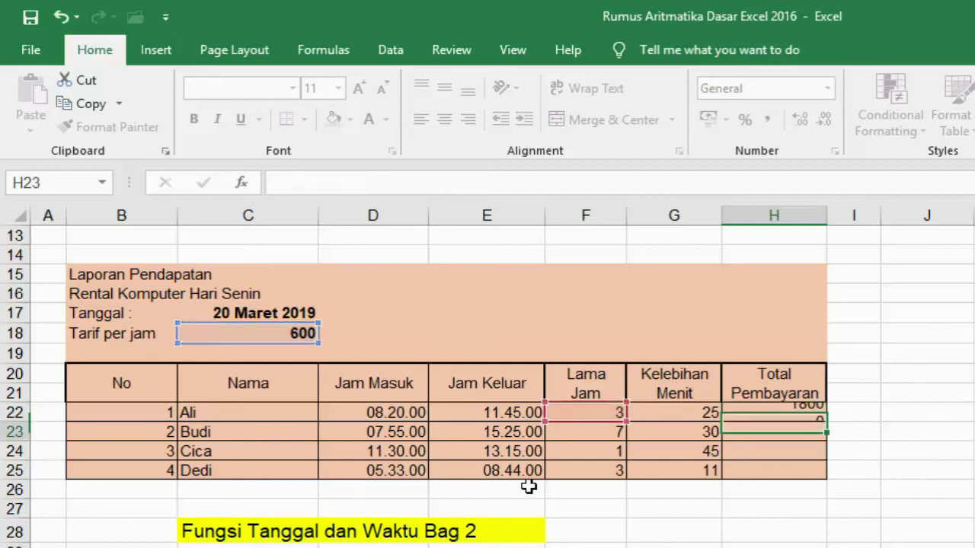
pyautogui.click(792, 412)
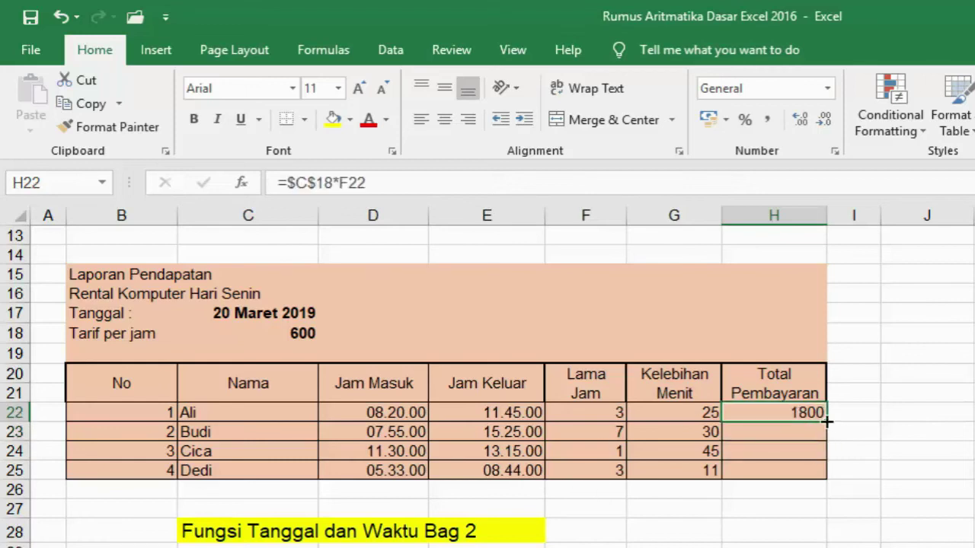
pyautogui.moveTo(826, 424); pyautogui.dragTo(828, 478)
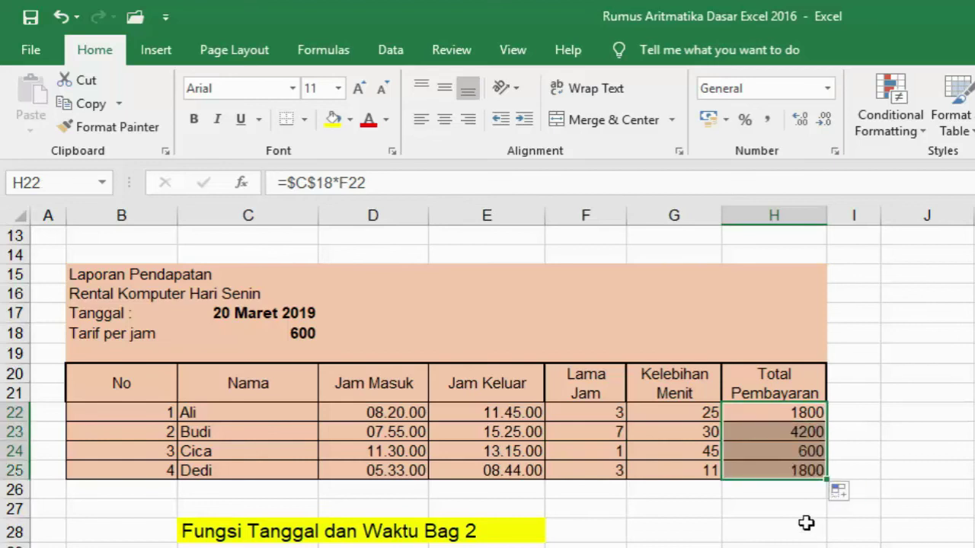
pyautogui.click(757, 529)
pyautogui.click(648, 511)
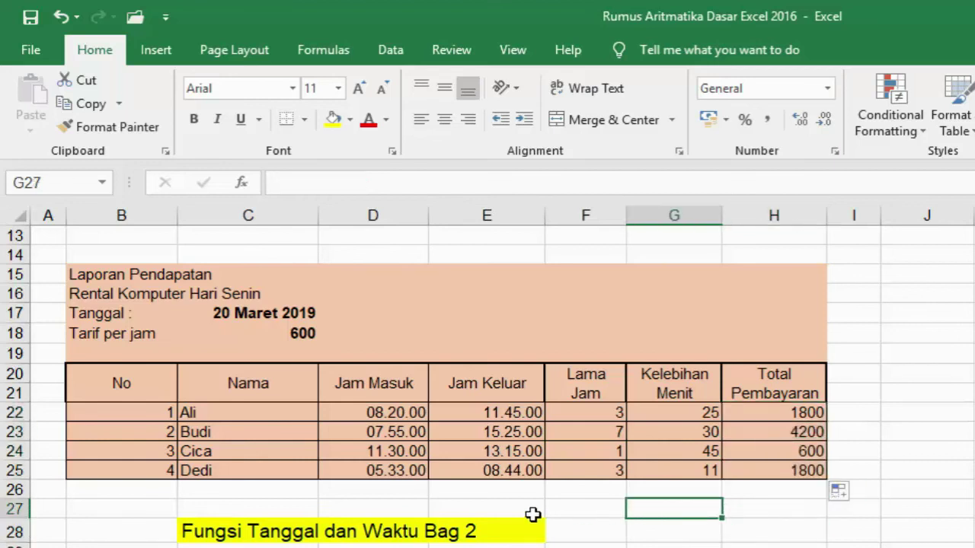